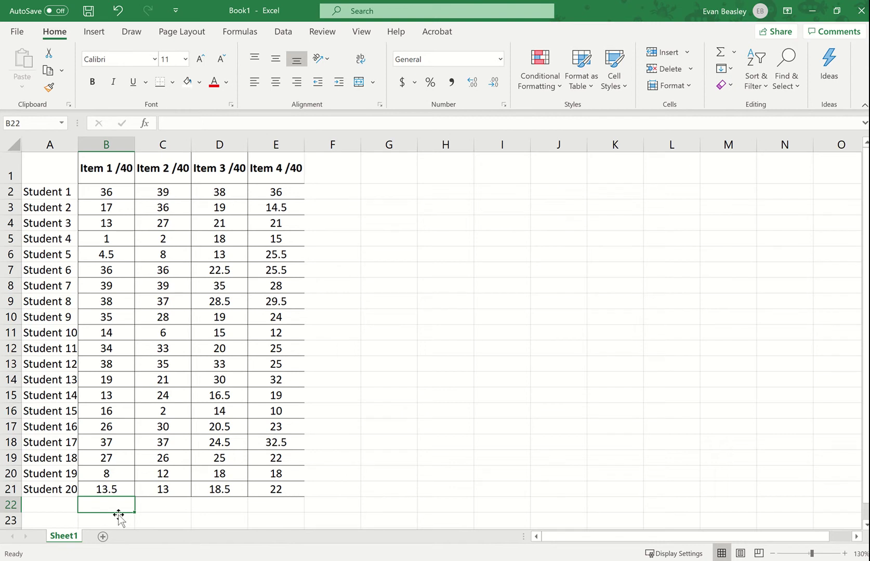
- Label cell A22, directly beneath the student list, as "Mean"
{"action": "key", "text": "Down"}
{"action": "key", "text": "Up"}
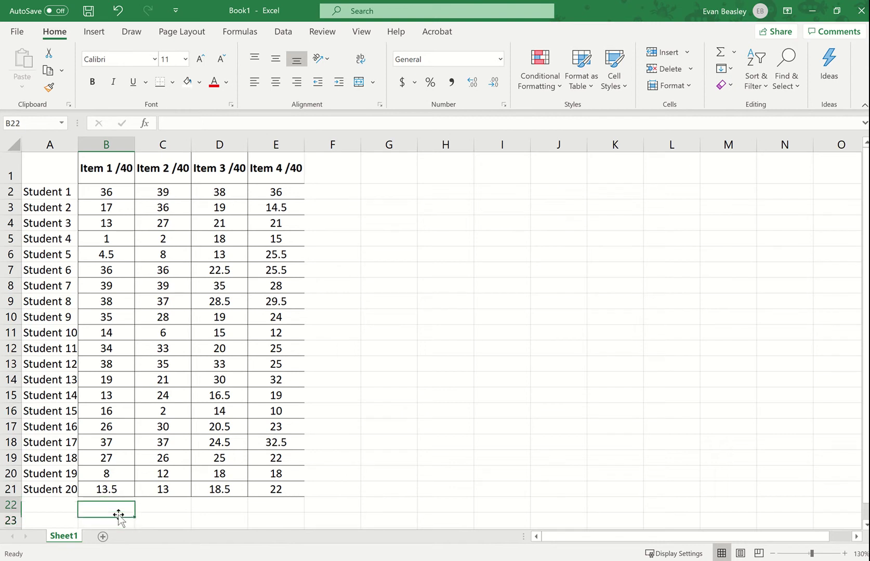
{"action": "key", "text": "Left"}
{"action": "type", "text": "Mean"}
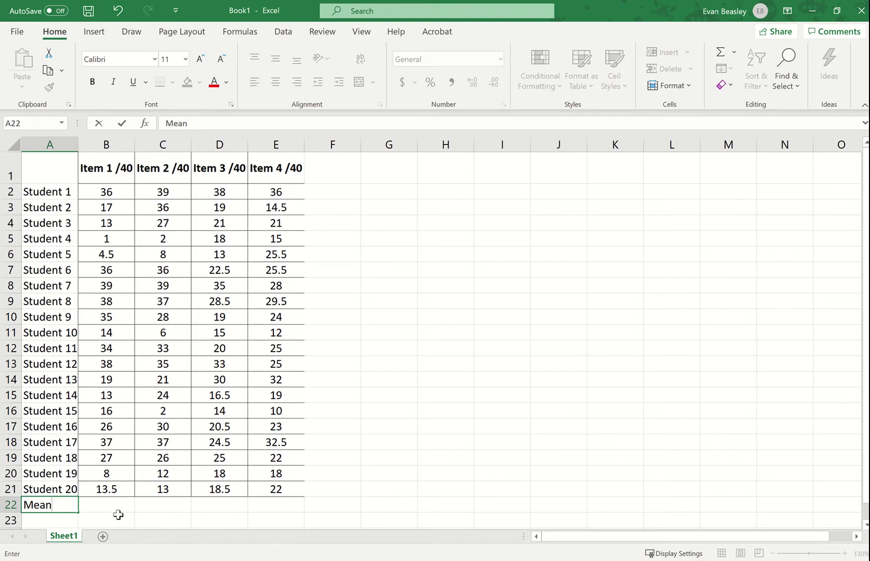
{"action": "key", "text": "Tab"}
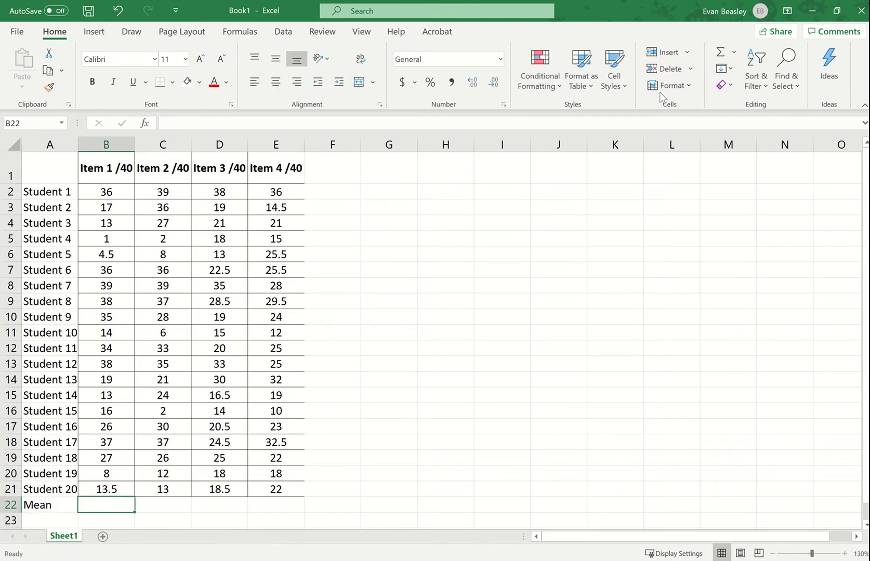
- Insert an AVERAGE of B2:B21 in cell B22 as the mean for Item 1
{"action": "left_click", "coordinate": [734, 52]}
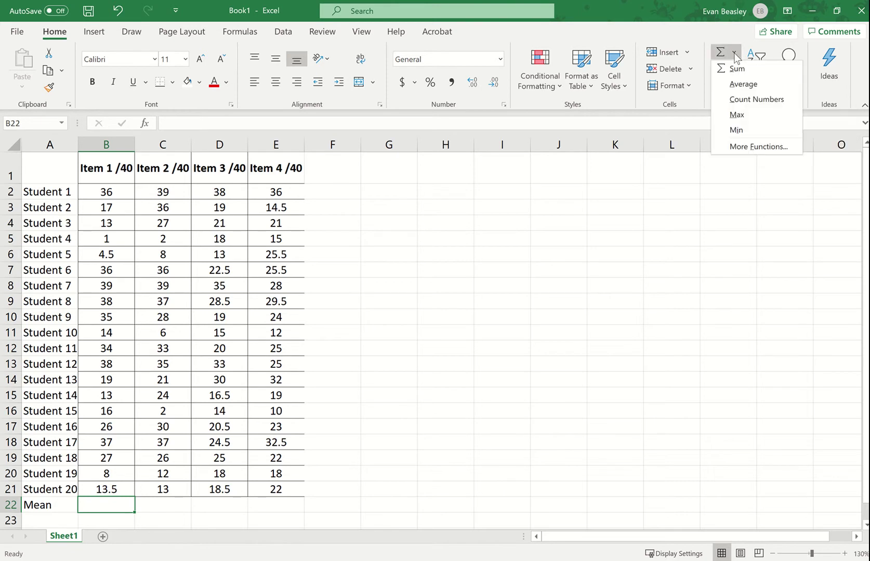
{"action": "left_click", "coordinate": [743, 85]}
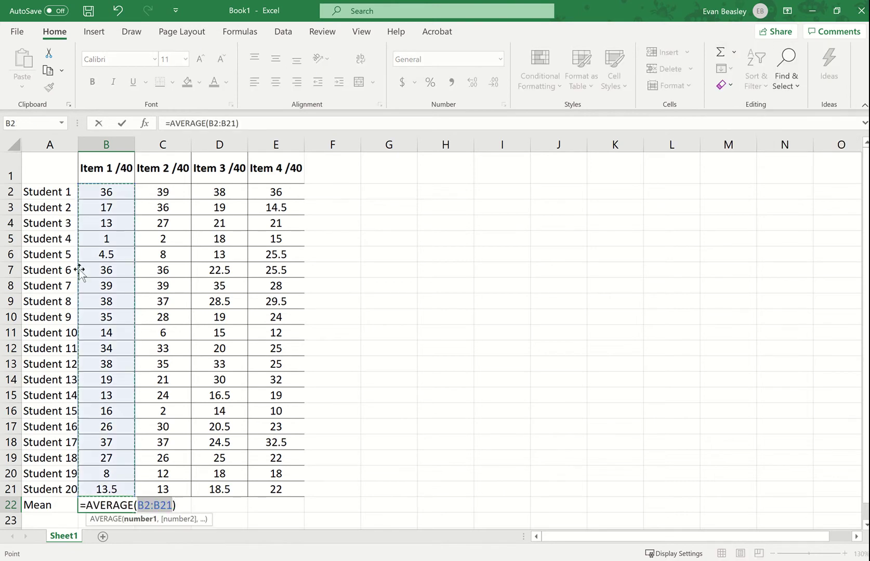
{"action": "key", "text": "Return"}
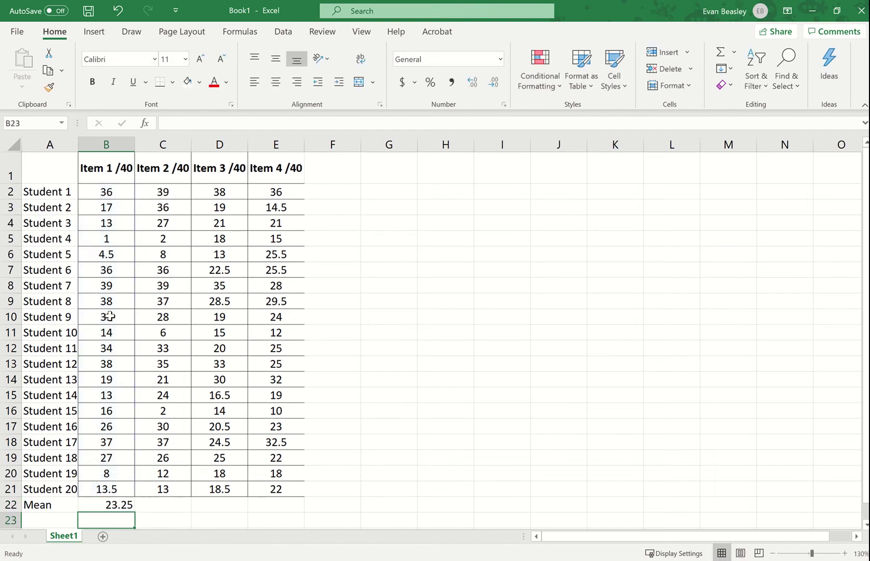
- Fill the mean formula from B22 across to E22 to cover Items 2 to 4
{"action": "left_click", "coordinate": [115, 506]}
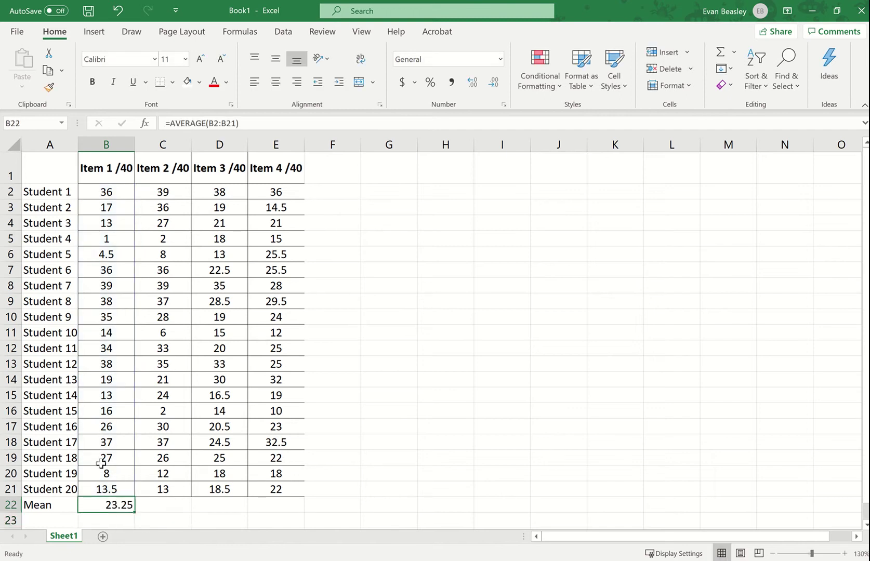
{"action": "left_click", "coordinate": [121, 174]}
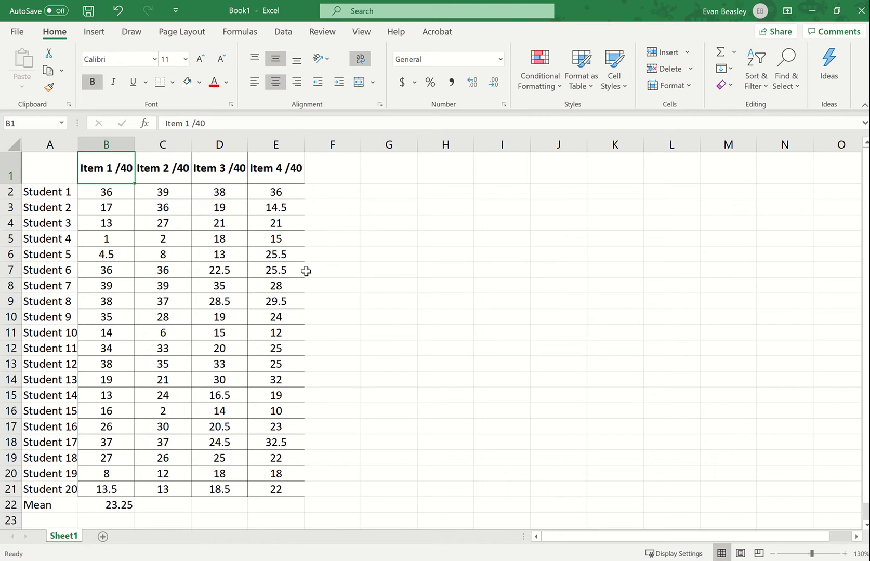
{"action": "left_click", "coordinate": [118, 505]}
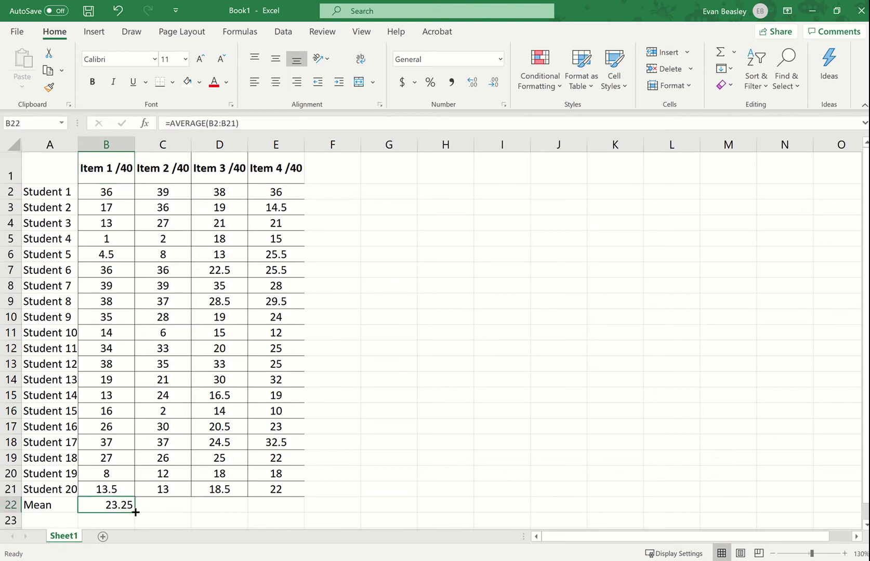
{"action": "left_click_drag", "start_coordinate": [135, 512], "coordinate": [291, 512]}
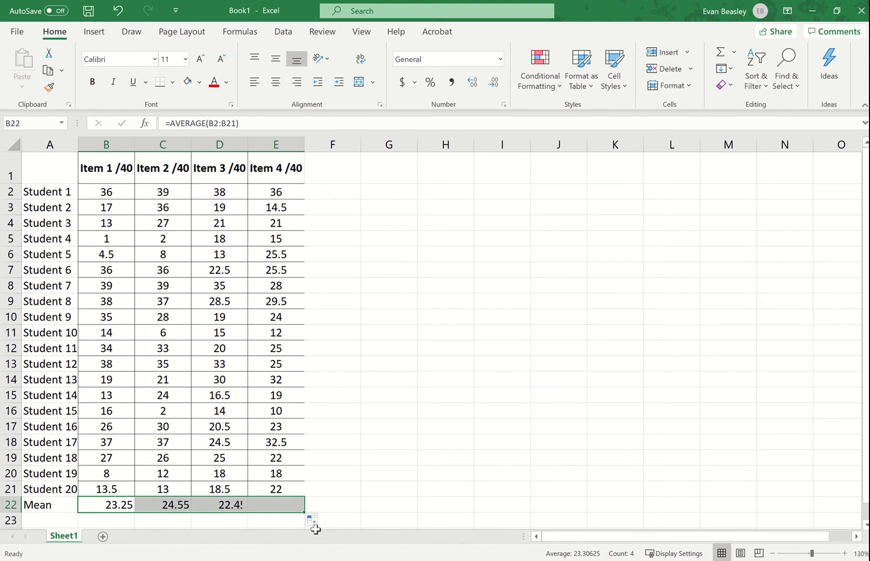
{"action": "left_click", "coordinate": [370, 490]}
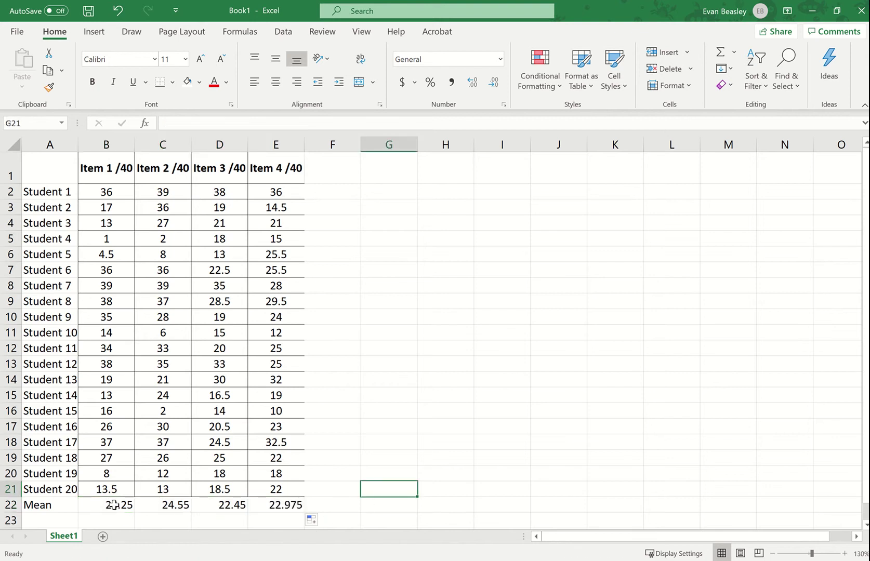
- Check the copied mean formulas and reduce the Item 4 mean in E22 to two decimal places
{"action": "left_click_drag", "start_coordinate": [114, 505], "coordinate": [272, 509]}
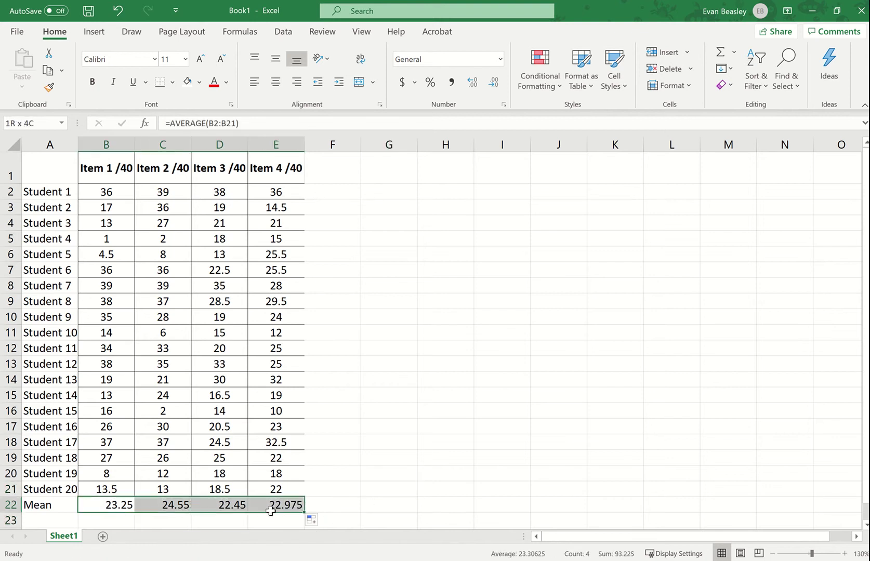
{"action": "left_click", "coordinate": [170, 507]}
{"action": "left_click", "coordinate": [229, 509]}
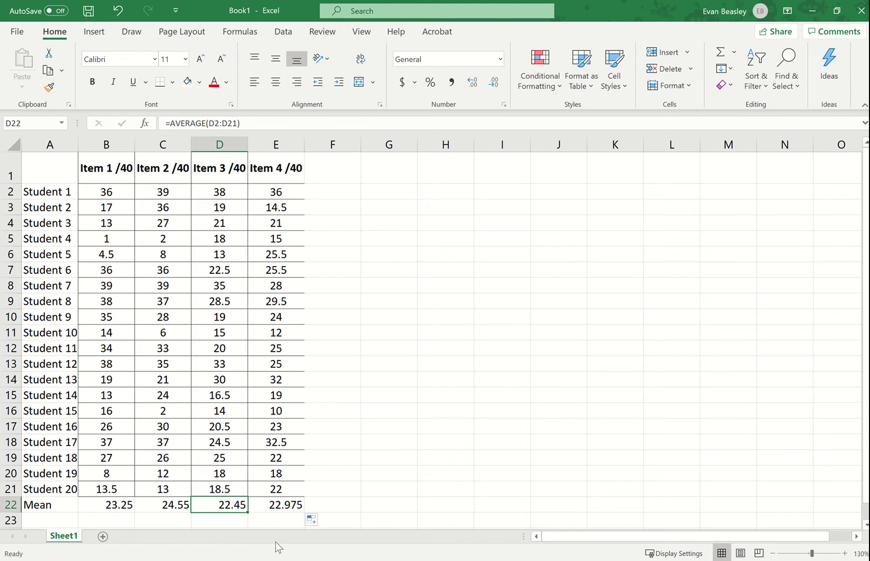
{"action": "left_click", "coordinate": [281, 506]}
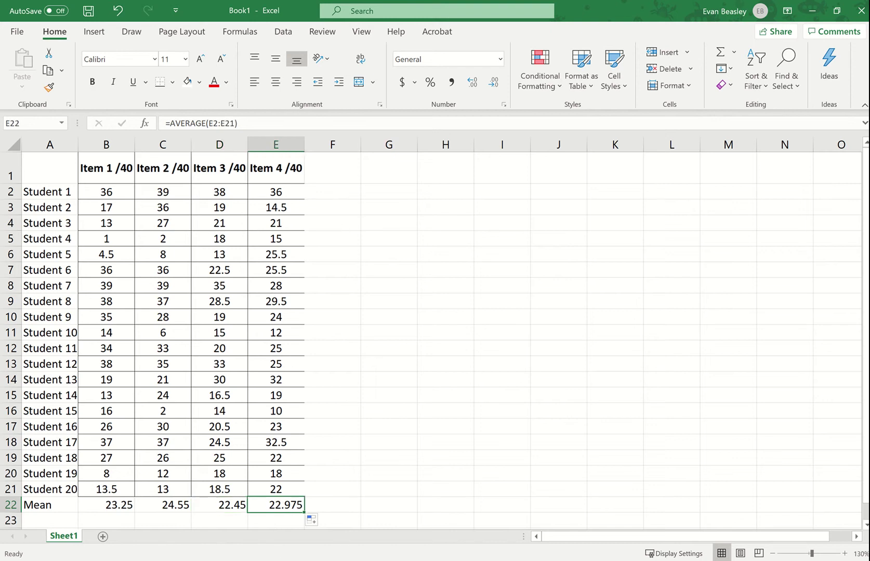
{"action": "left_click", "coordinate": [493, 85]}
{"action": "scroll", "coordinate": [299, 451], "scroll_direction": "down", "scroll_amount": 2}
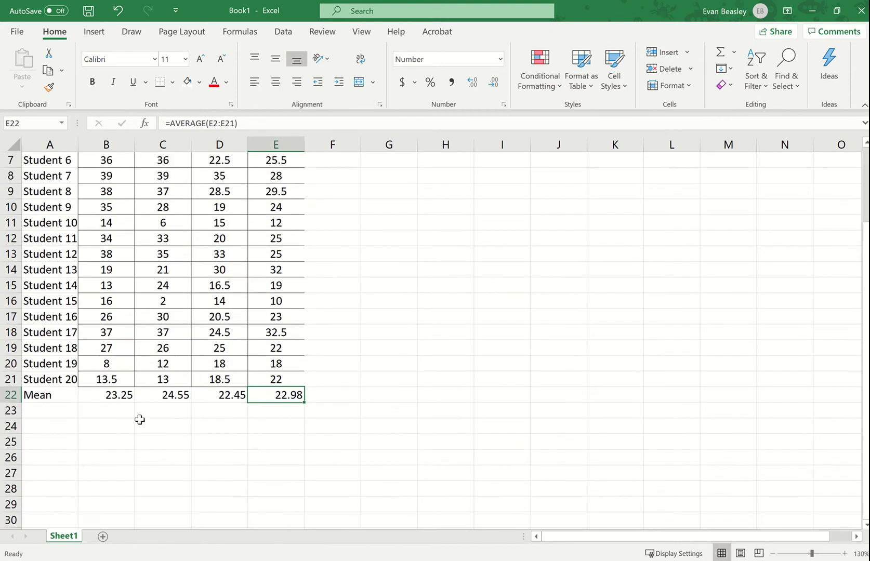
{"action": "left_click_drag", "start_coordinate": [97, 394], "coordinate": [279, 396]}
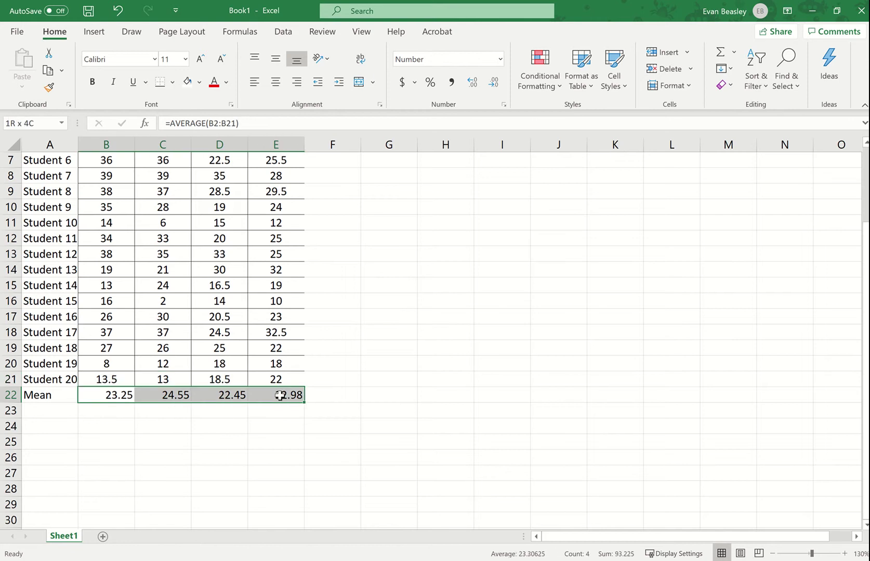
{"action": "left_click", "coordinate": [236, 396]}
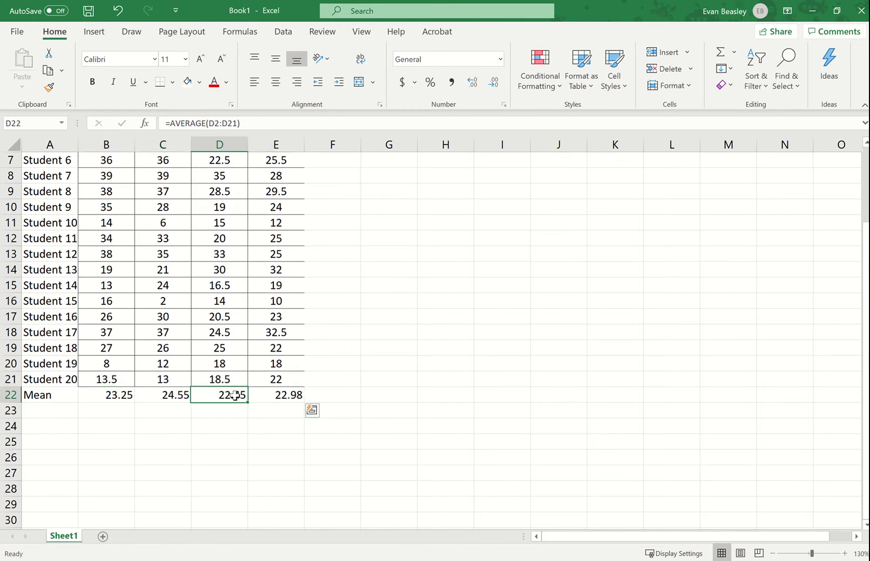
{"action": "left_click", "coordinate": [167, 397]}
- Label cell A23, below Mean, as "Standard Deviation"
{"action": "left_click", "coordinate": [43, 410]}
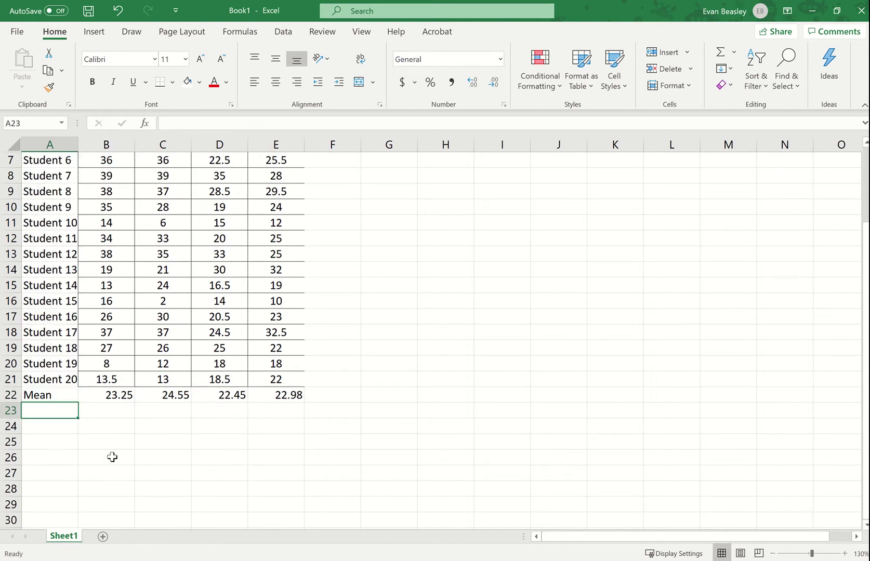
{"action": "type", "text": "Sta"}
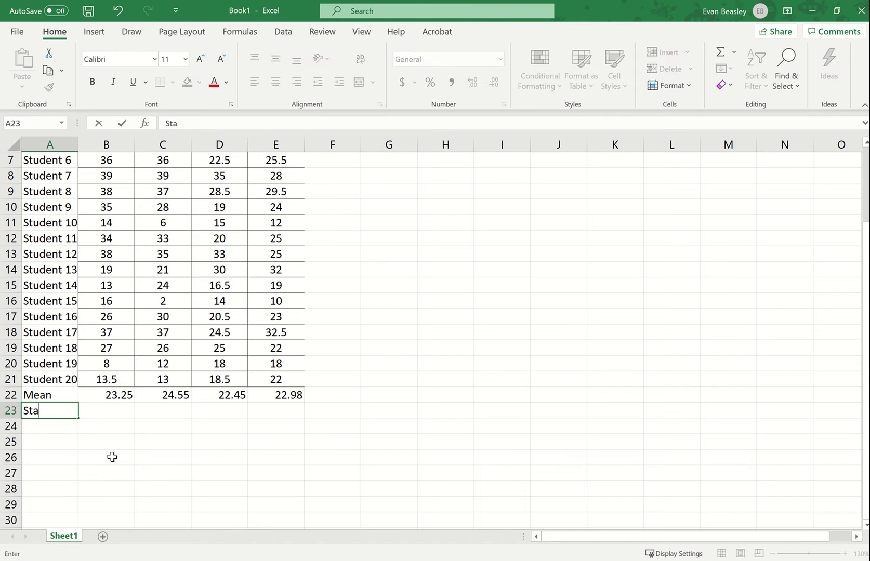
{"action": "type", "text": "ndard Deviation"}
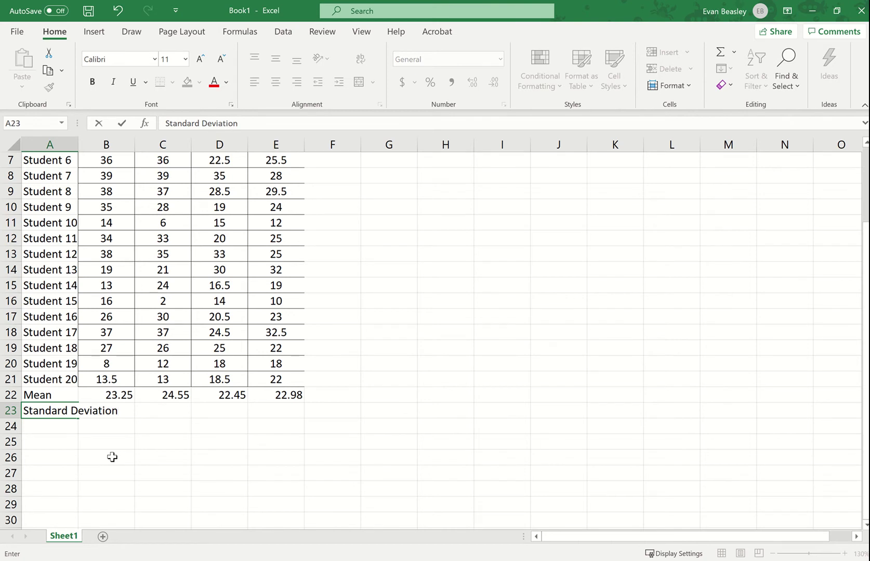
{"action": "key", "text": "Return"}
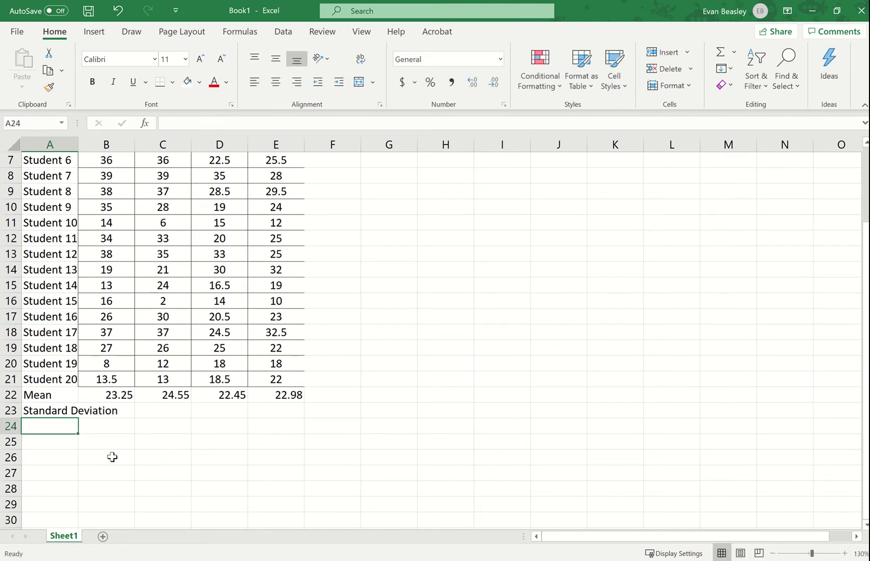
- Start inserting a function in B23 with the search text "standard" and the Statistical category
{"action": "key", "text": "Up"}
{"action": "key", "text": "Right"}
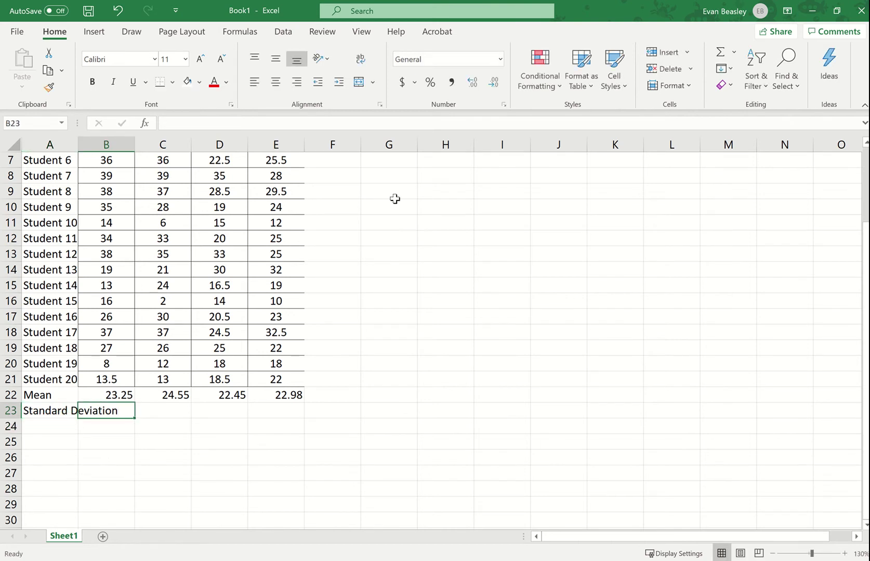
{"action": "left_click", "coordinate": [735, 52]}
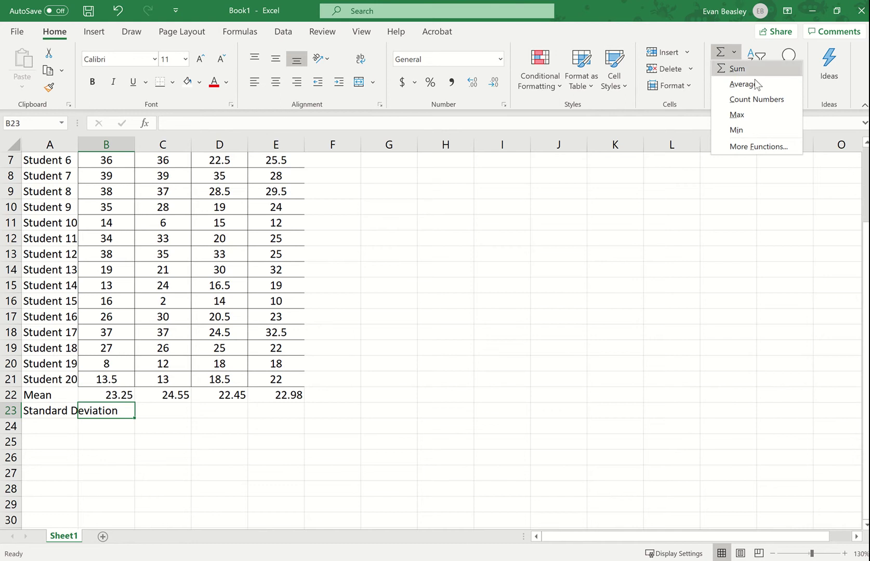
{"action": "left_click", "coordinate": [757, 145]}
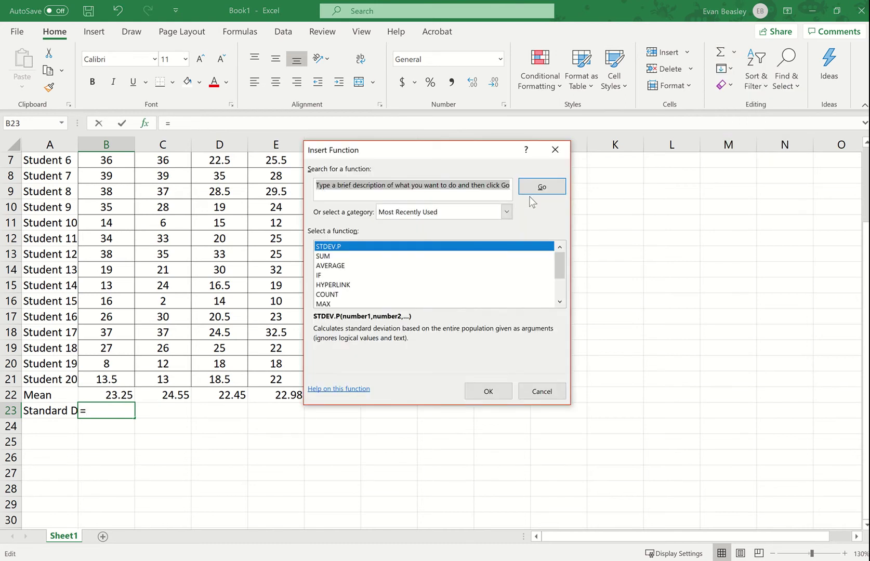
{"action": "type", "text": "standard"}
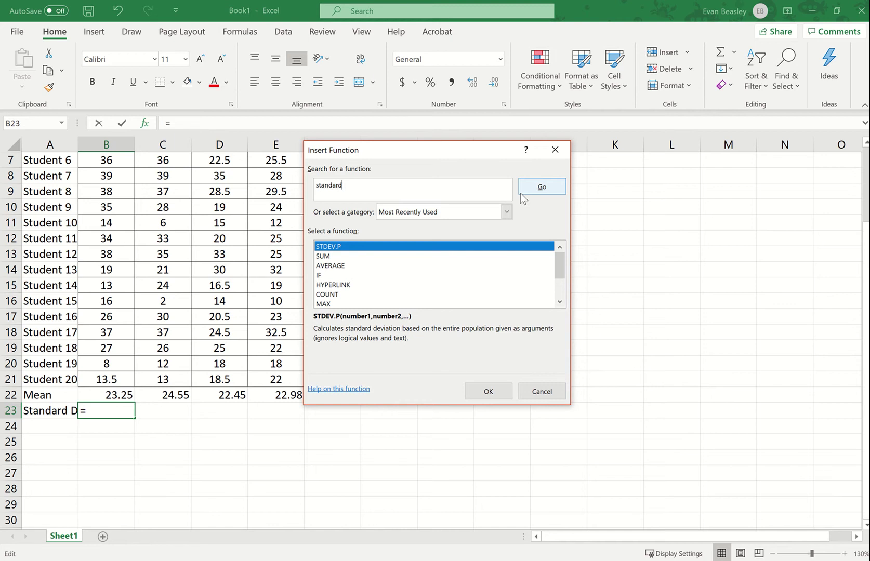
{"action": "left_click", "coordinate": [506, 212]}
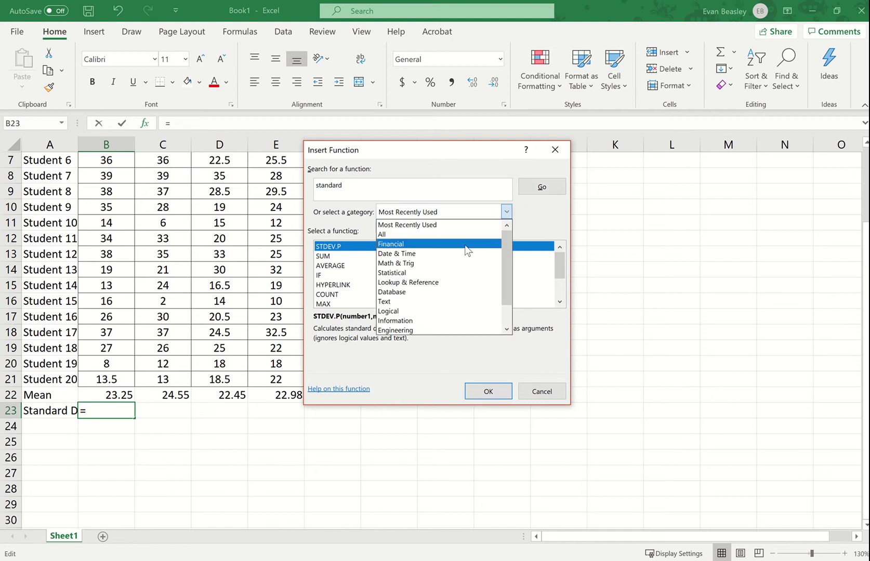
{"action": "left_click", "coordinate": [445, 273]}
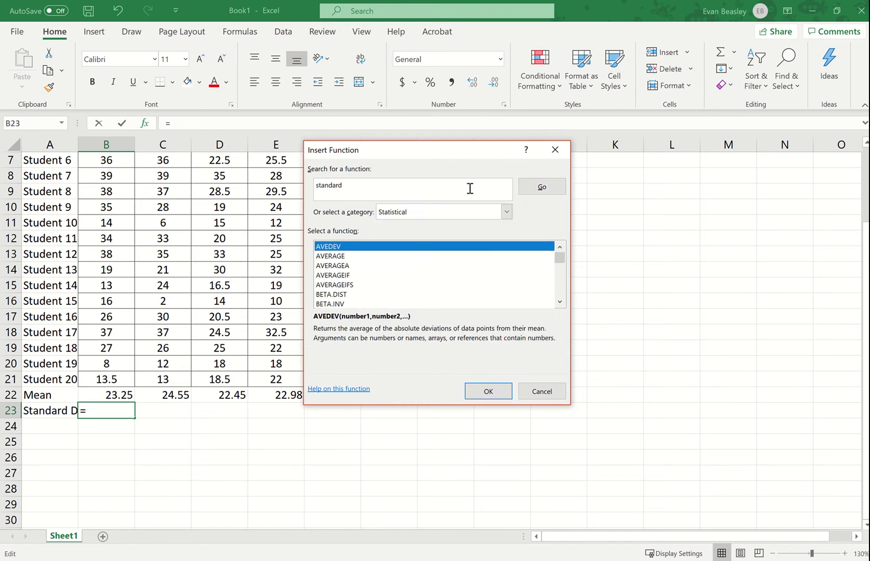
{"action": "left_click", "coordinate": [421, 188]}
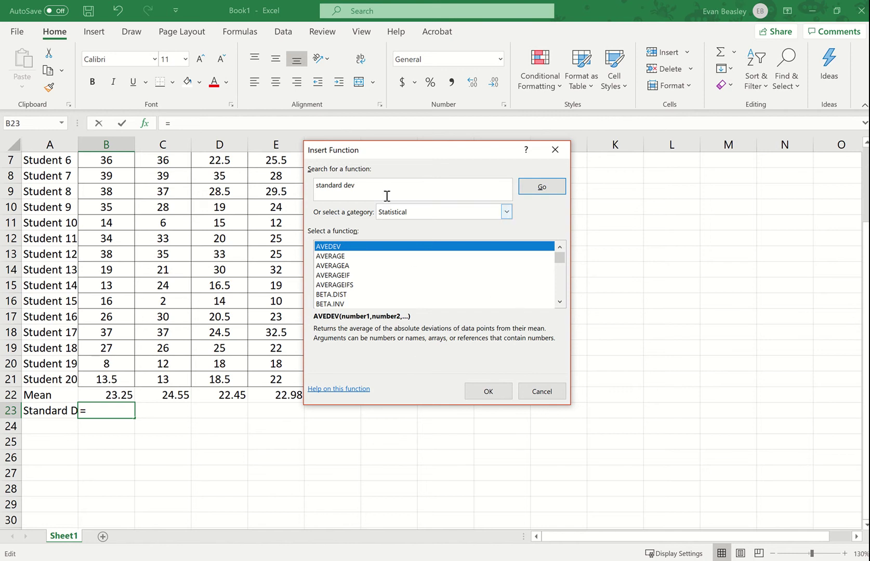
{"action": "left_click_drag", "start_coordinate": [379, 188], "coordinate": [272, 191]}
{"action": "key", "text": "BackSpace"}
{"action": "left_click", "coordinate": [483, 211]}
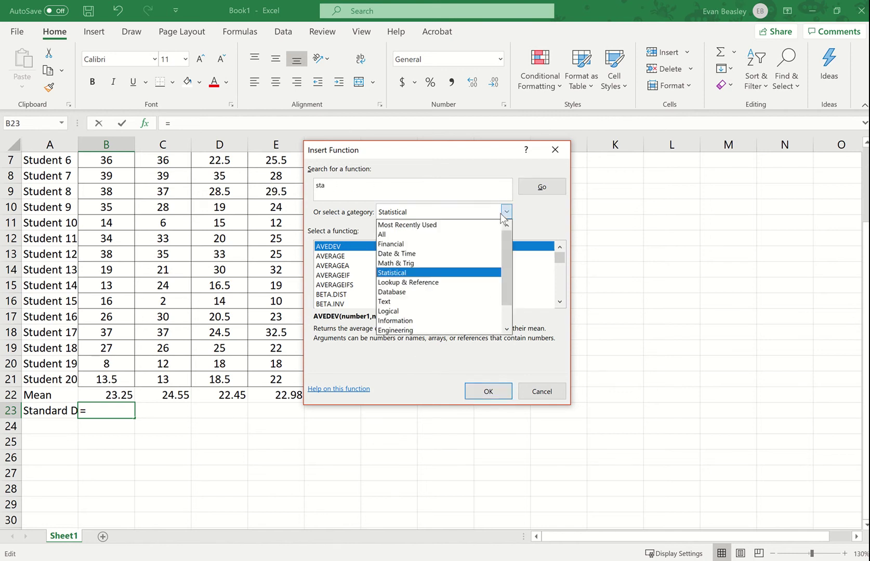
{"action": "left_click", "coordinate": [443, 274]}
- Find the standard deviation functions in the Statistical category and insert STDEV.P into B23
{"action": "left_click", "coordinate": [324, 265]}
{"action": "key", "text": "s"}
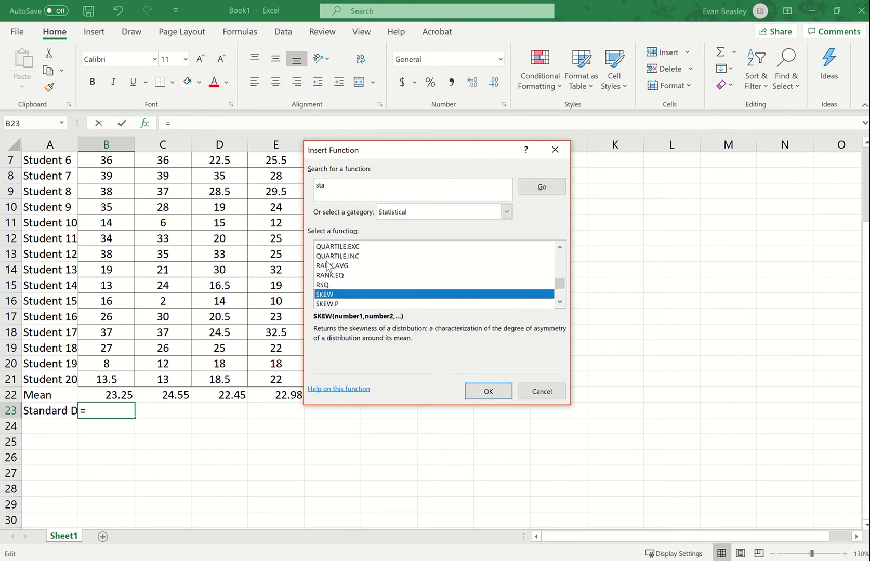
{"action": "key", "text": "Down"}
{"action": "key", "text": "Down"}
{"action": "key", "text": "Down"}
{"action": "key", "text": "Down"}
{"action": "key", "text": "Down"}
{"action": "key", "text": "Down"}
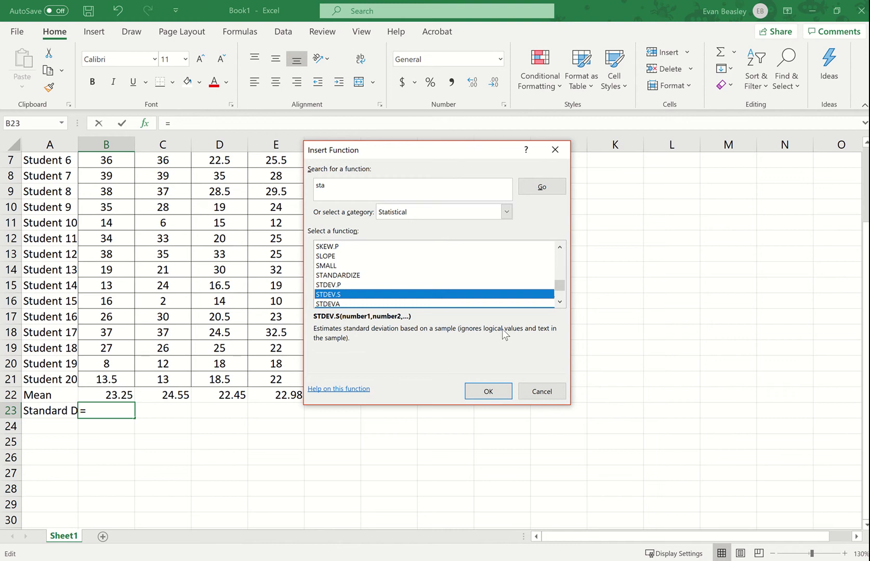
{"action": "left_click", "coordinate": [347, 285]}
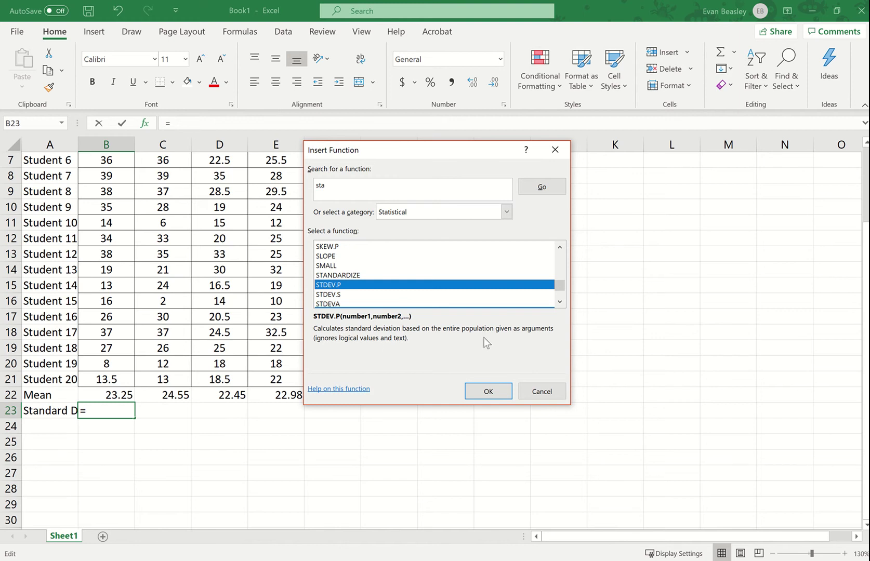
{"action": "left_click", "coordinate": [491, 394]}
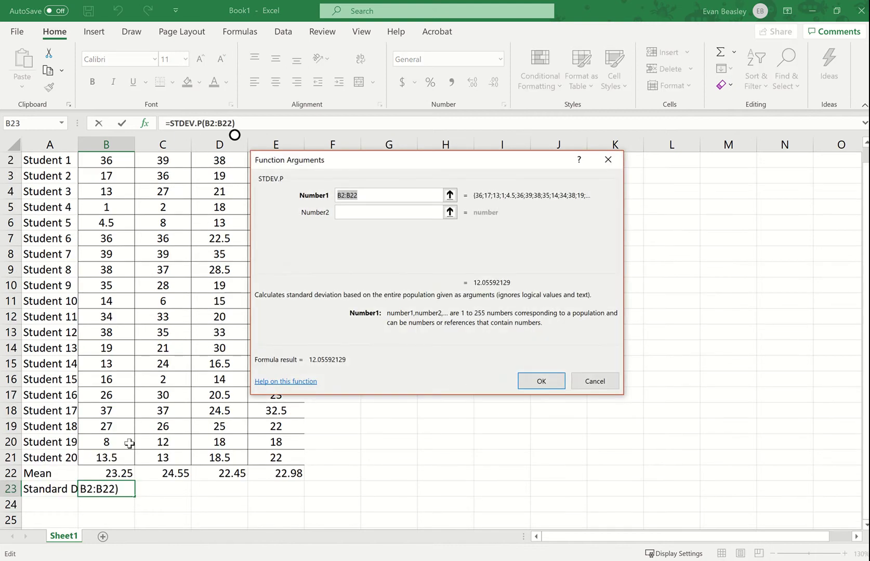
- Set the Number1 argument of STDEV.P in B23 to the Item 1 scores B2:B21 and complete the formula
{"action": "left_click_drag", "start_coordinate": [379, 194], "coordinate": [335, 195]}
{"action": "left_click", "coordinate": [450, 195]}
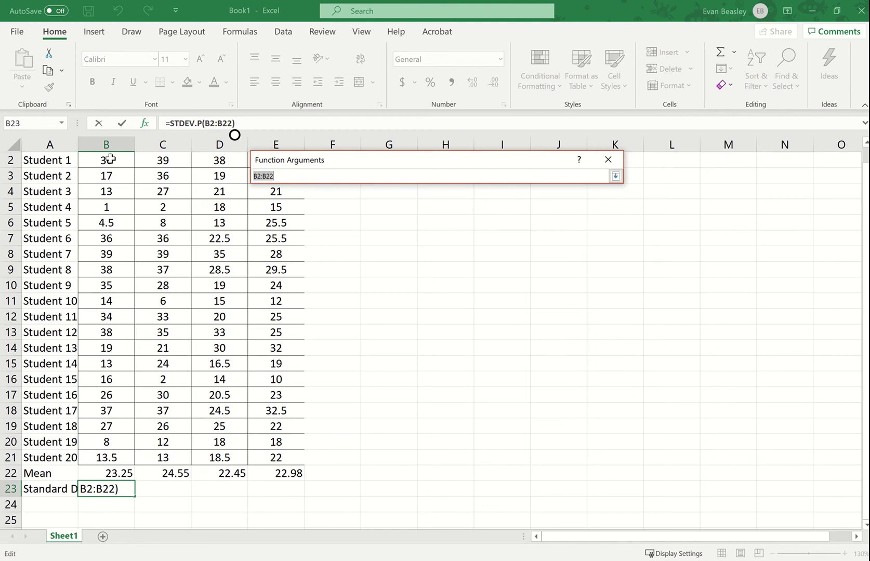
{"action": "left_click_drag", "start_coordinate": [110, 159], "coordinate": [114, 458]}
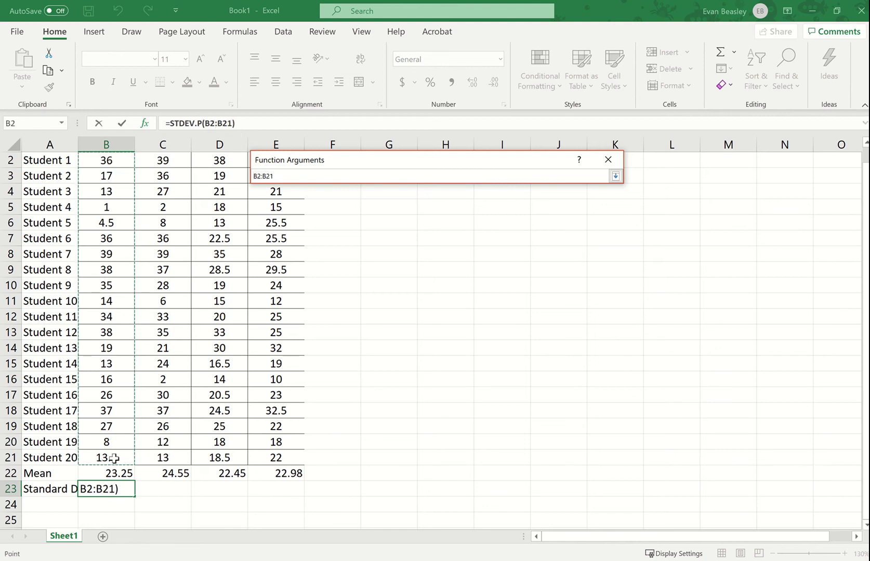
{"action": "key", "text": "Return"}
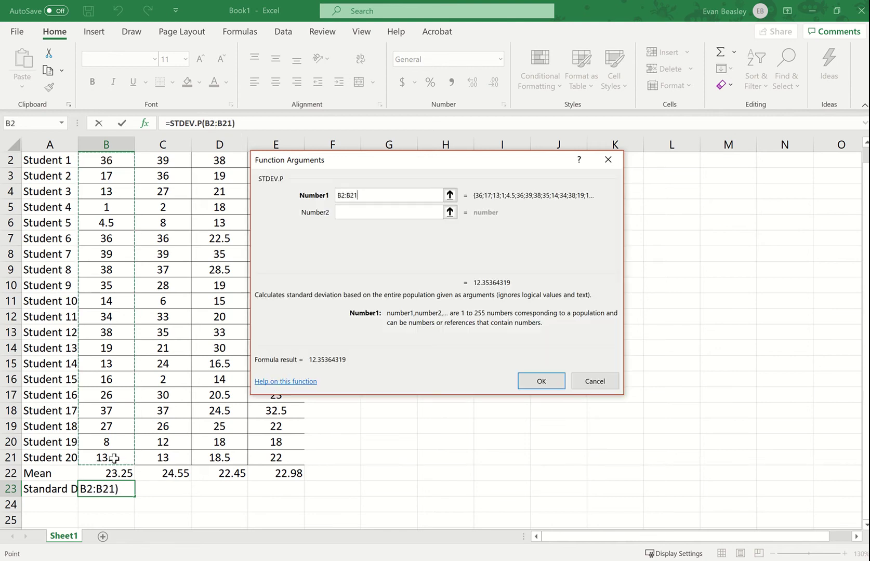
{"action": "left_click", "coordinate": [541, 382]}
{"action": "left_click", "coordinate": [290, 507]}
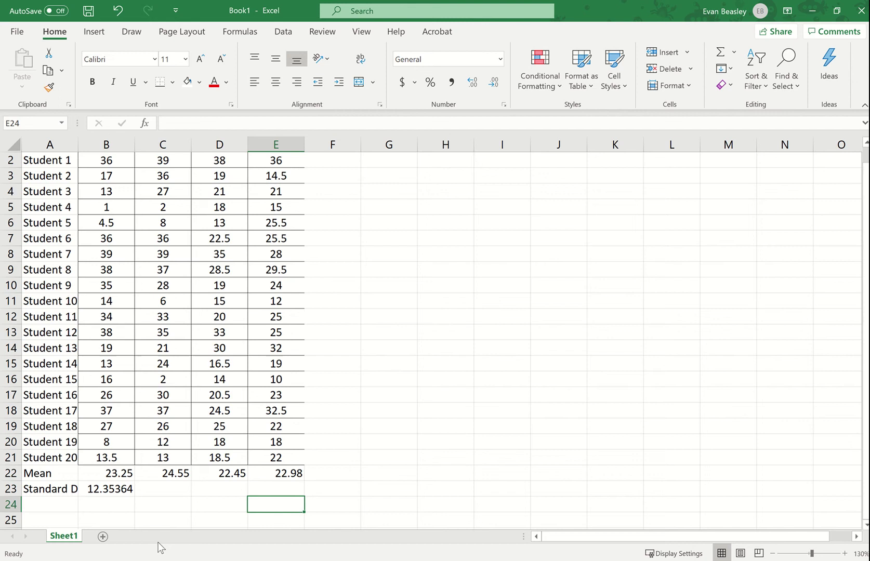
- Format the Item 1 standard deviation in B23 to three decimal places
{"action": "left_click", "coordinate": [113, 489]}
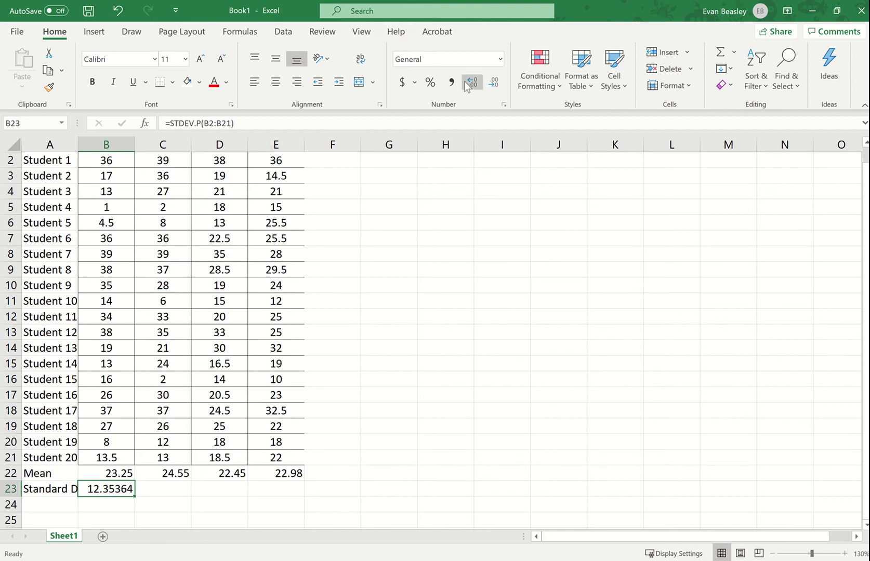
{"action": "left_click", "coordinate": [493, 83]}
{"action": "left_click", "coordinate": [493, 82]}
{"action": "left_click", "coordinate": [493, 82]}
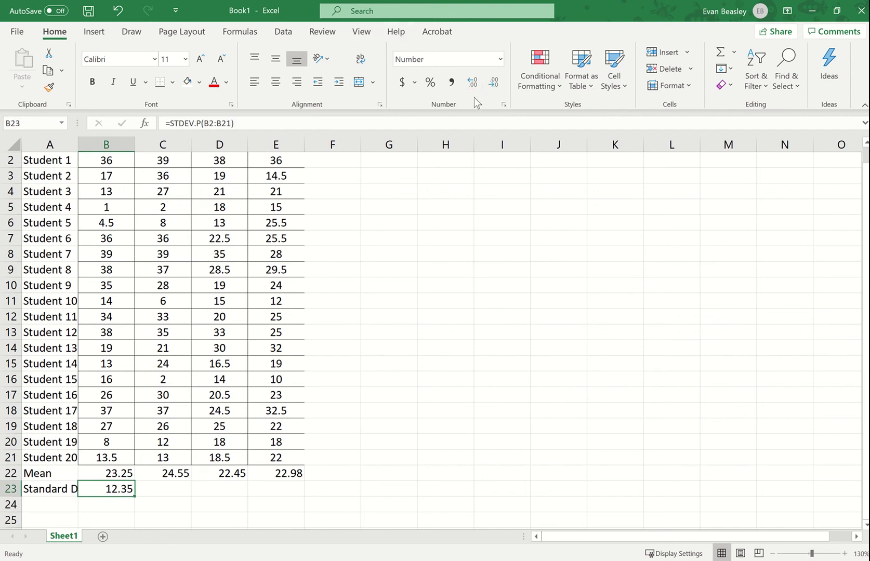
{"action": "left_click", "coordinate": [474, 83]}
- Copy the standard deviation formula from B23 across to C23:E23 for the other three items
{"action": "scroll", "coordinate": [164, 514], "scroll_direction": "down", "scroll_amount": 2}
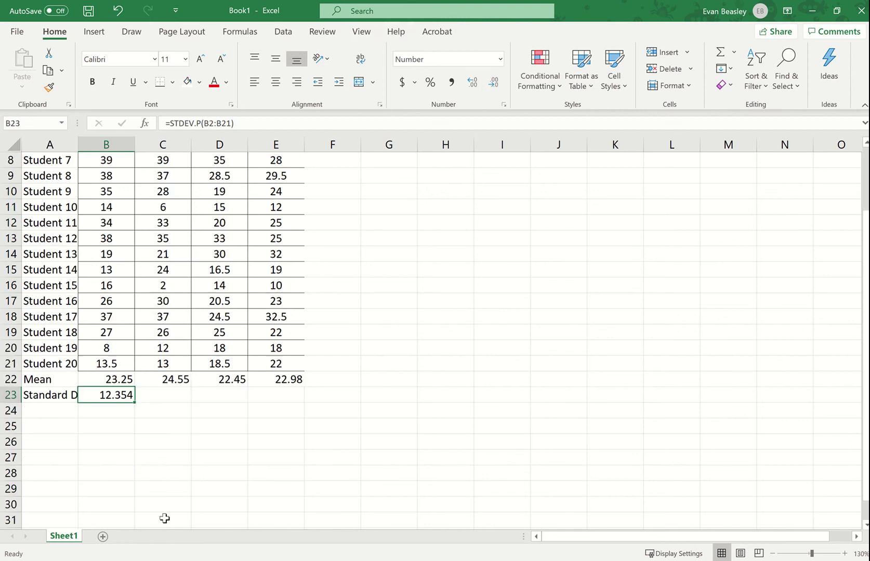
{"action": "left_click", "coordinate": [112, 378]}
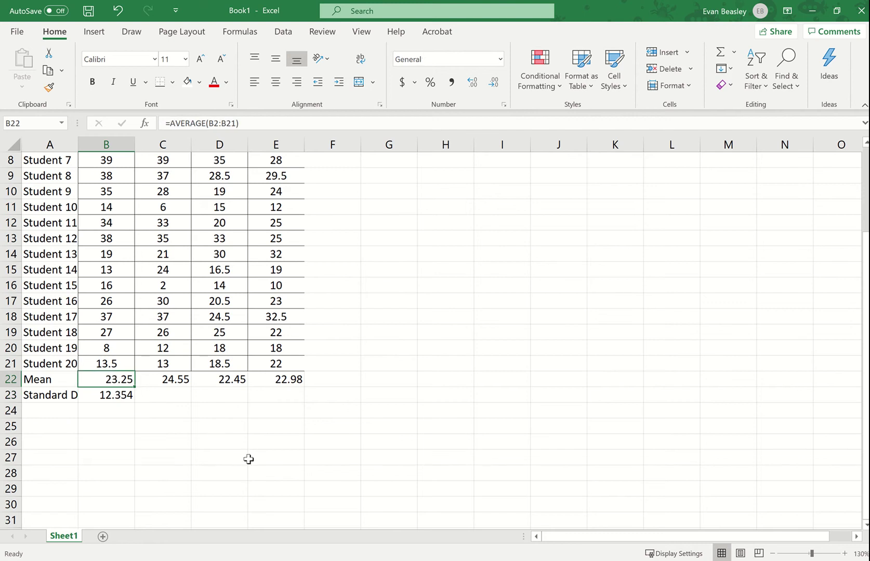
{"action": "left_click", "coordinate": [113, 399]}
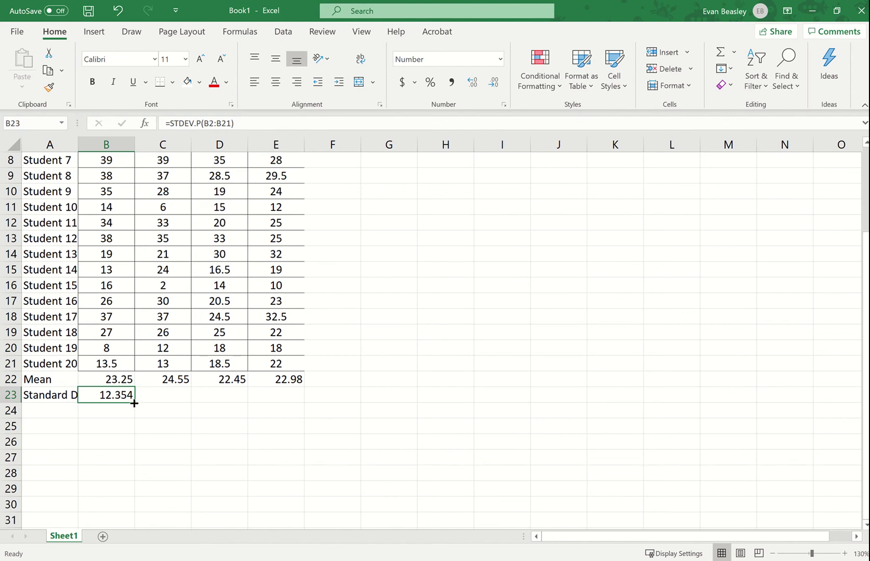
{"action": "left_click_drag", "start_coordinate": [134, 403], "coordinate": [300, 398]}
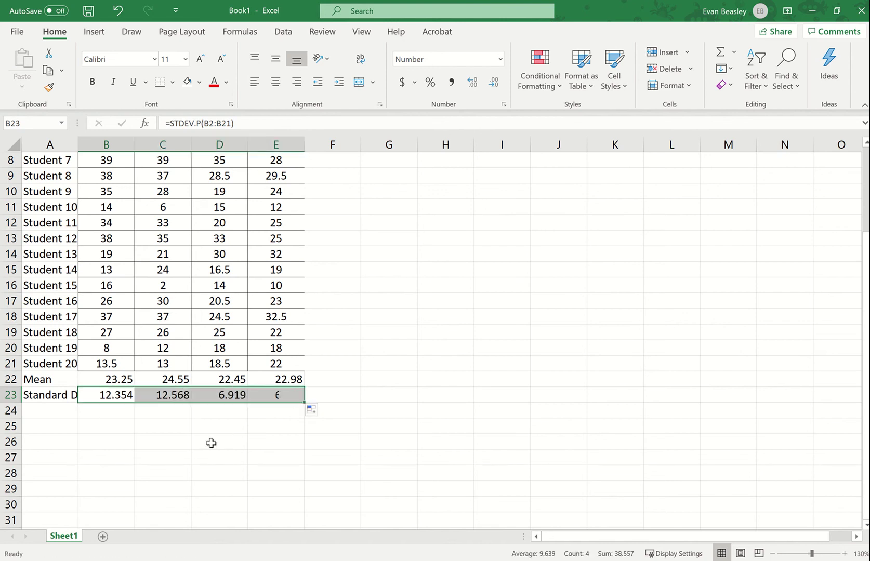
{"action": "left_click", "coordinate": [210, 443]}
- Check the copied standard deviation formulas in row 23 and compare them with the item means in row 22
{"action": "left_click", "coordinate": [160, 401]}
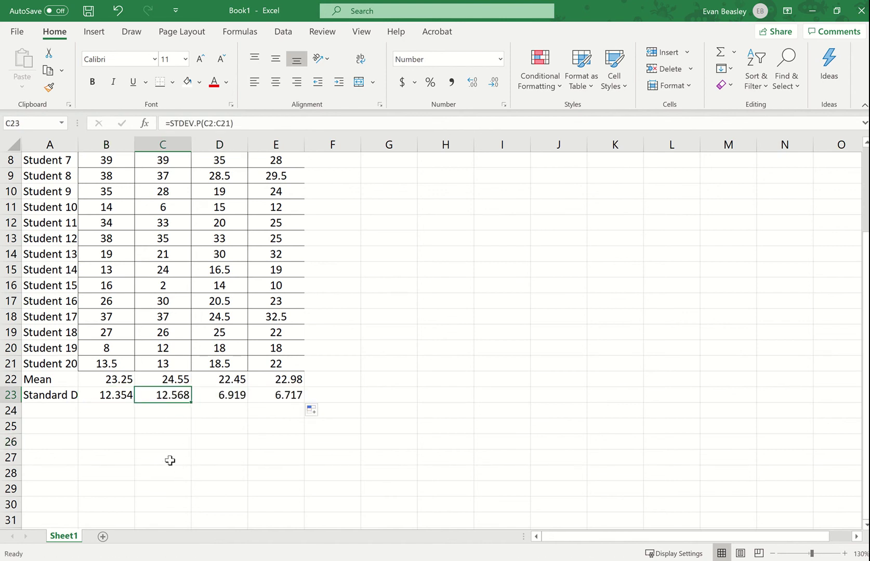
{"action": "left_click", "coordinate": [110, 384]}
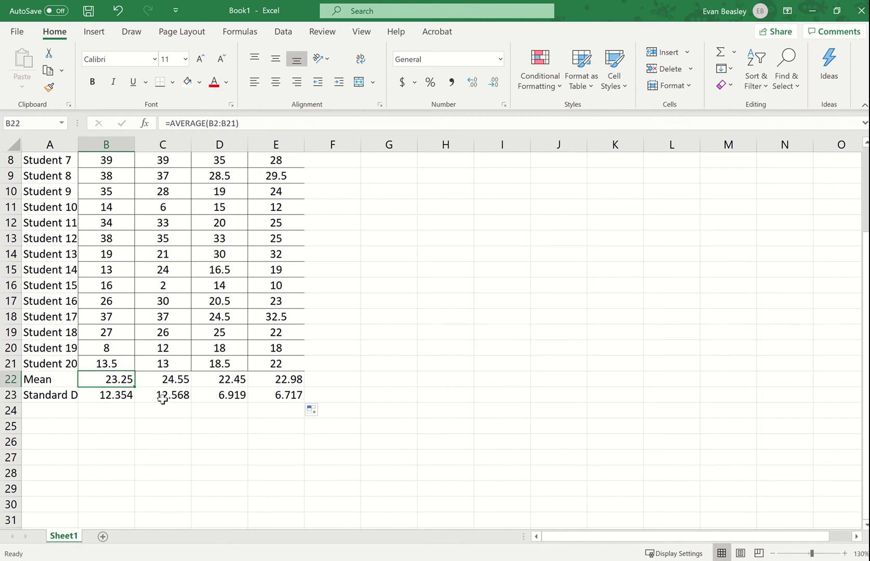
{"action": "left_click", "coordinate": [172, 385]}
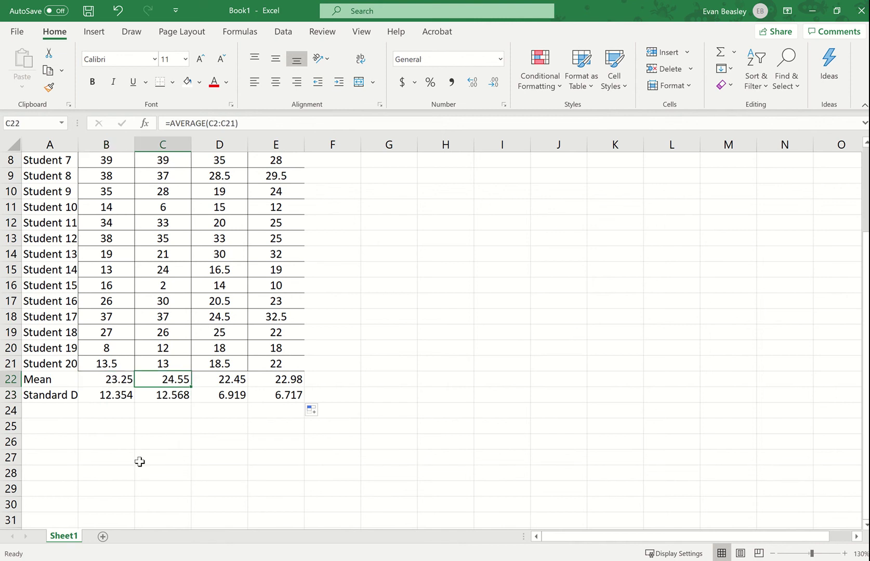
{"action": "left_click", "coordinate": [164, 397]}
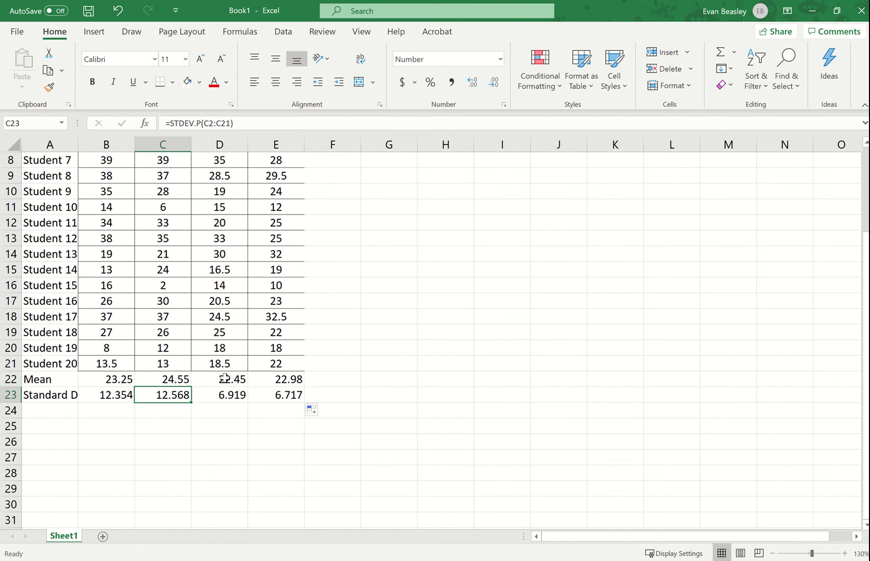
{"action": "left_click_drag", "start_coordinate": [225, 378], "coordinate": [288, 383]}
{"action": "left_click", "coordinate": [235, 395]}
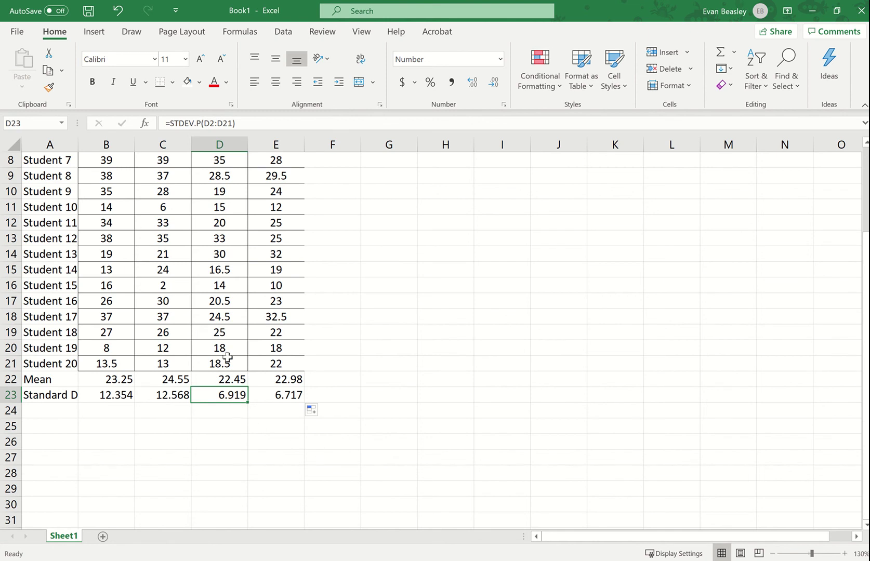
{"action": "left_click", "coordinate": [281, 395]}
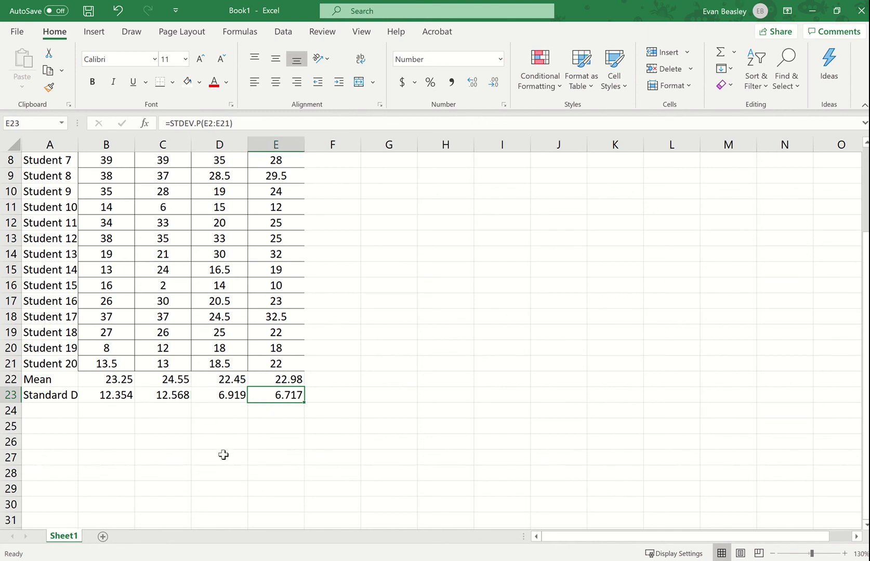
- Insert a box and whisker chart of the scores in B1:E21 and extend its upper edge to the top of row 2
{"action": "scroll", "coordinate": [221, 452], "scroll_direction": "up", "scroll_amount": 3}
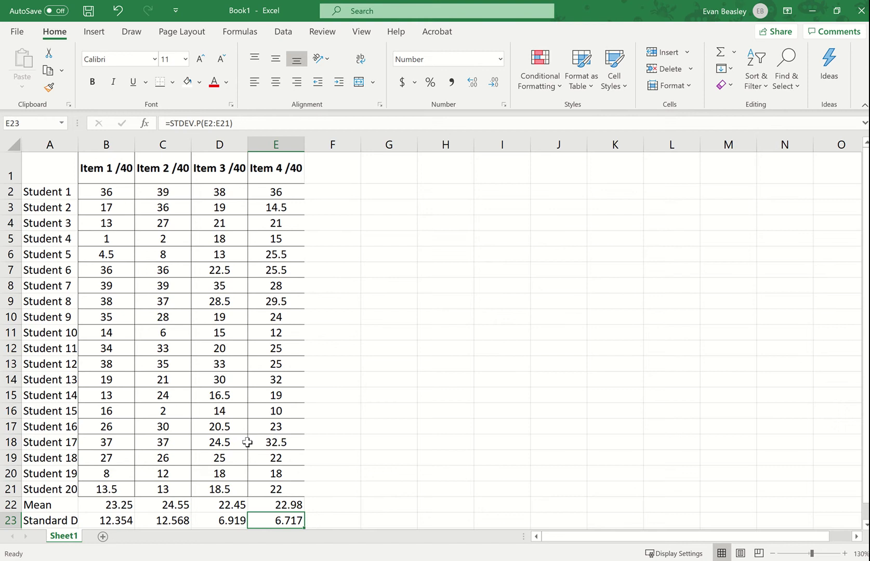
{"action": "scroll", "coordinate": [247, 443], "scroll_direction": "down", "scroll_amount": 2, "text": "ctrl"}
{"action": "left_click_drag", "start_coordinate": [75, 158], "coordinate": [213, 409]}
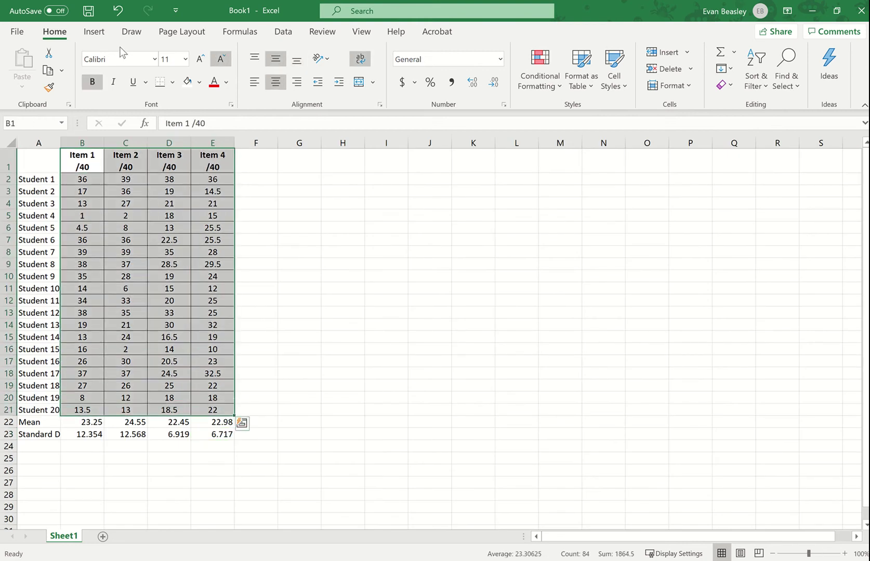
{"action": "left_click", "coordinate": [94, 31]}
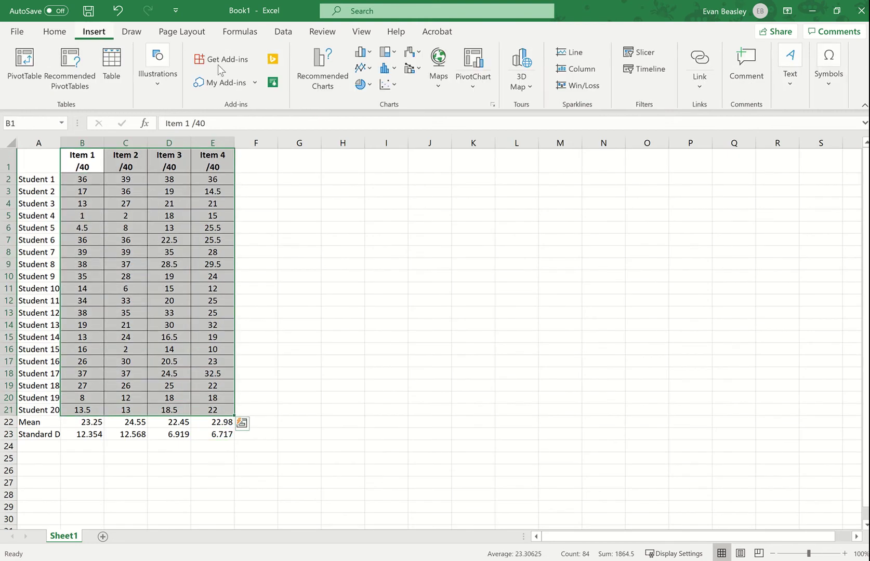
{"action": "left_click", "coordinate": [392, 72]}
{"action": "left_click", "coordinate": [393, 165]}
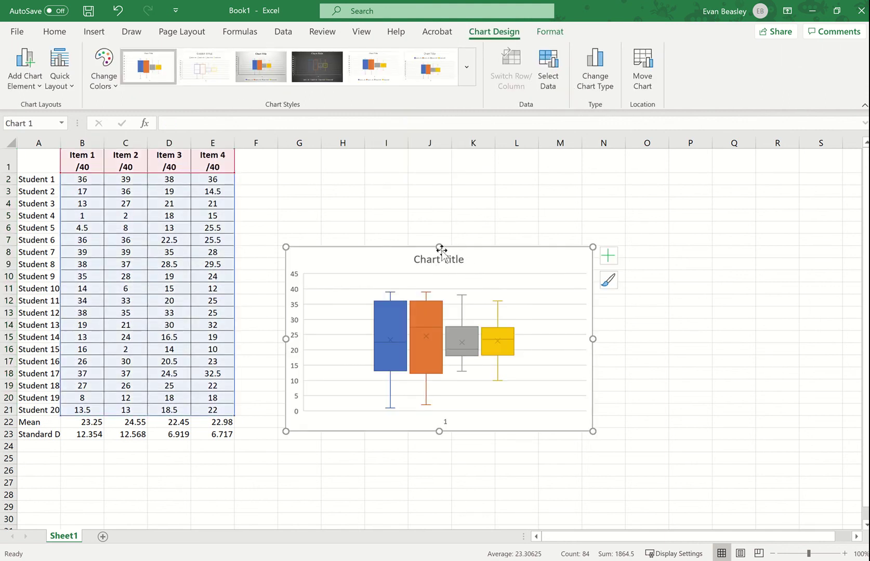
{"action": "left_click_drag", "start_coordinate": [438, 245], "coordinate": [423, 174]}
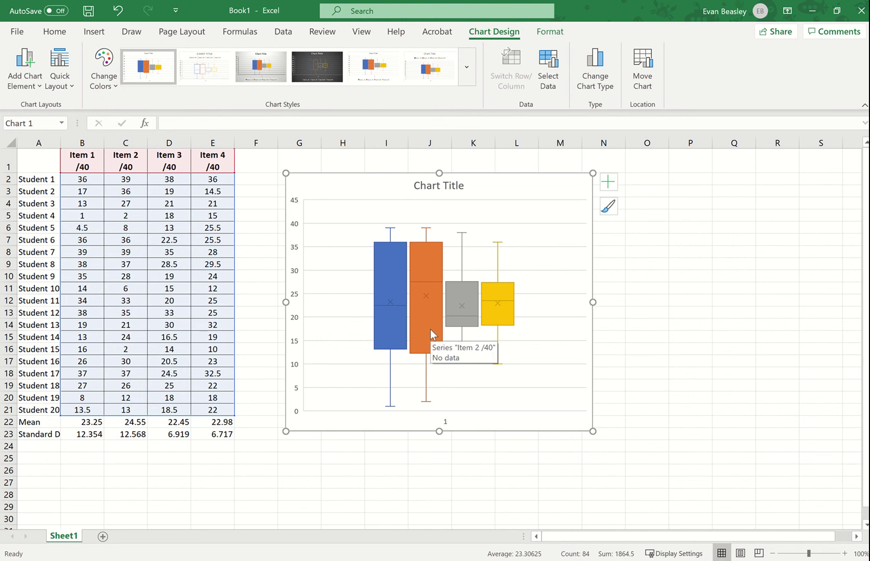
- Compare the spread of the four boxes in the chart with the standard deviations of Items 1–2 and Items 3–4 in row 23
{"action": "left_click", "coordinate": [391, 299]}
{"action": "left_click", "coordinate": [681, 347]}
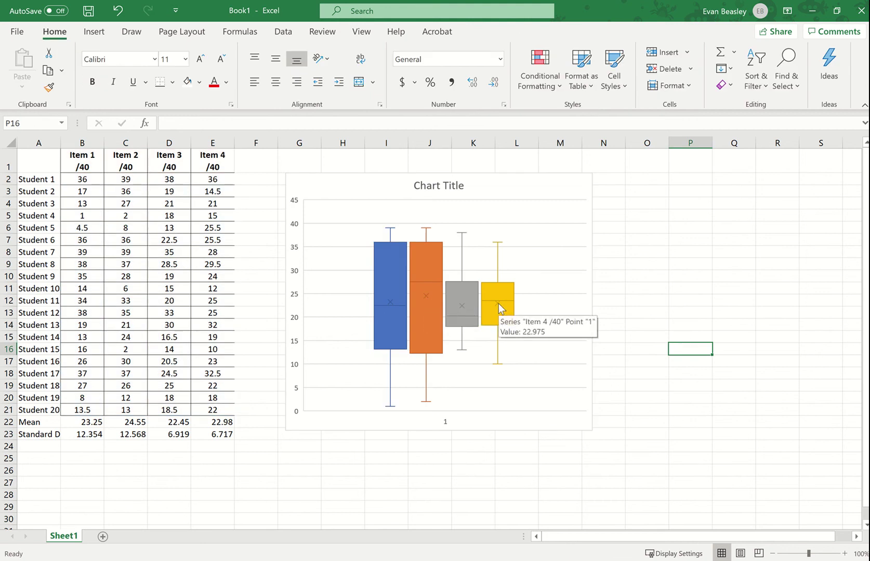
{"action": "left_click", "coordinate": [213, 470]}
{"action": "left_click_drag", "start_coordinate": [176, 434], "coordinate": [227, 434]}
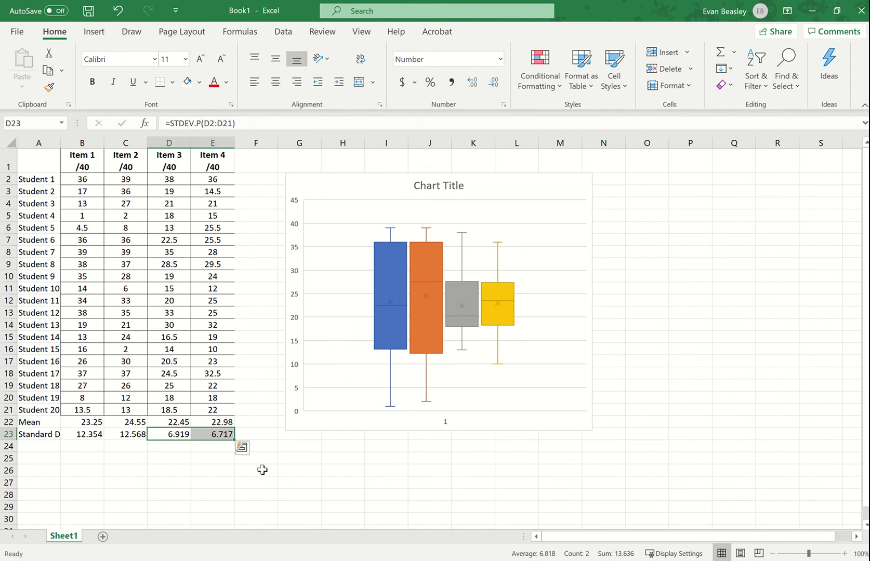
{"action": "left_click", "coordinate": [210, 471]}
{"action": "left_click_drag", "start_coordinate": [95, 432], "coordinate": [141, 434]}
{"action": "left_click", "coordinate": [404, 272]}
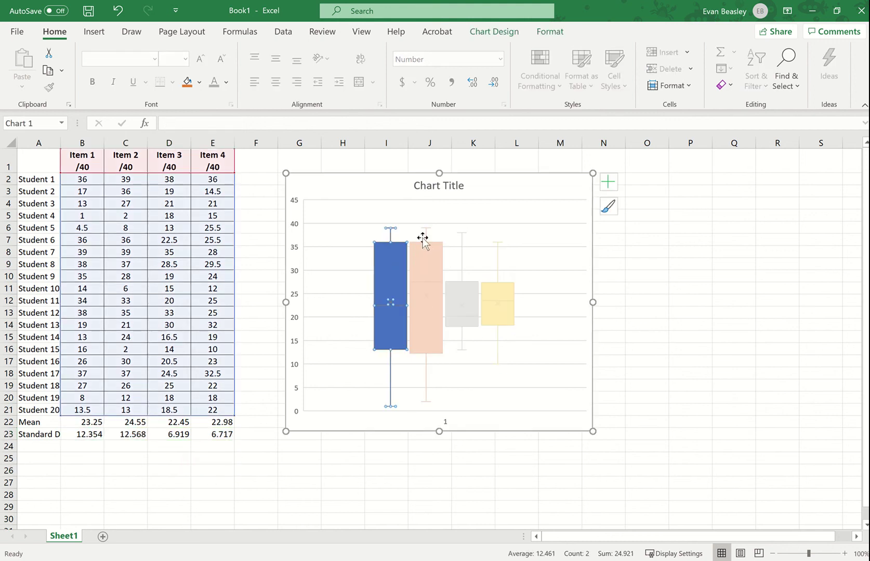
{"action": "left_click", "coordinate": [215, 462]}
{"action": "left_click_drag", "start_coordinate": [169, 436], "coordinate": [210, 433]}
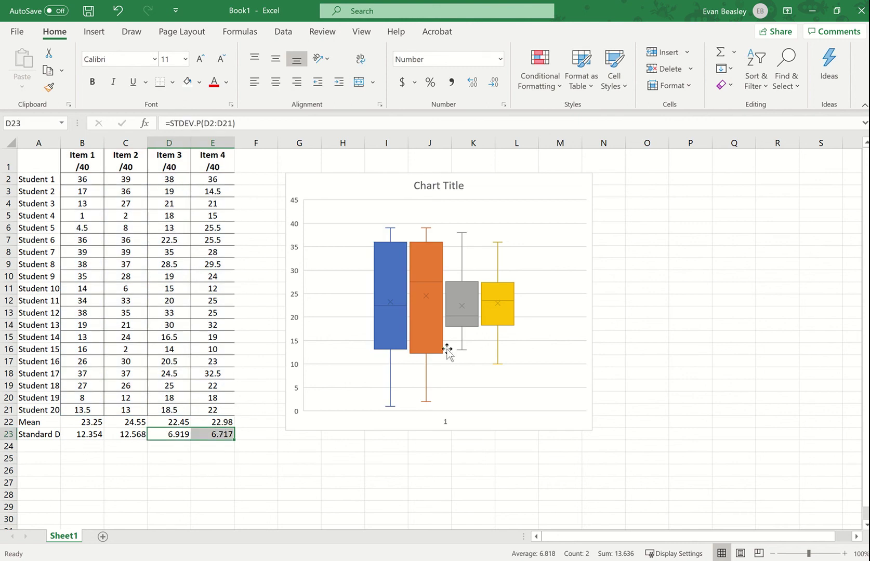
{"action": "left_click", "coordinate": [262, 494]}
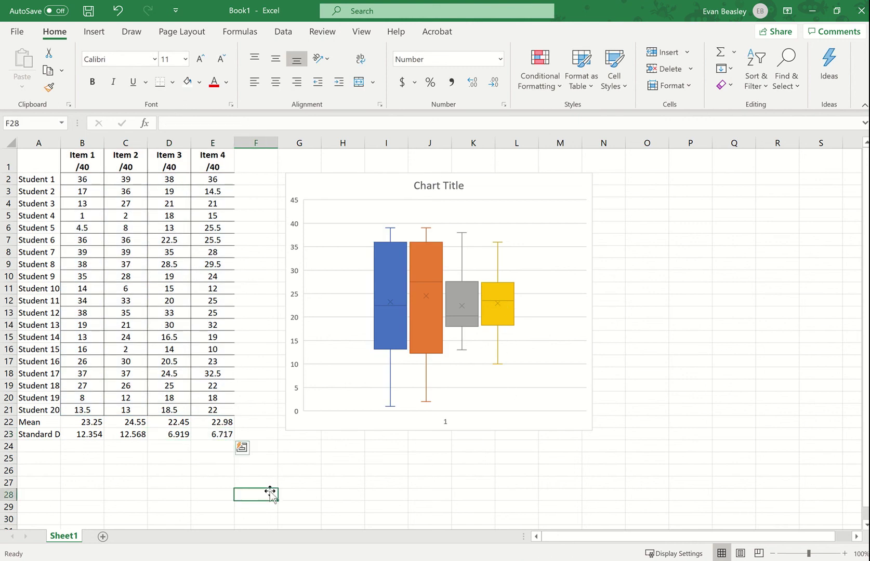